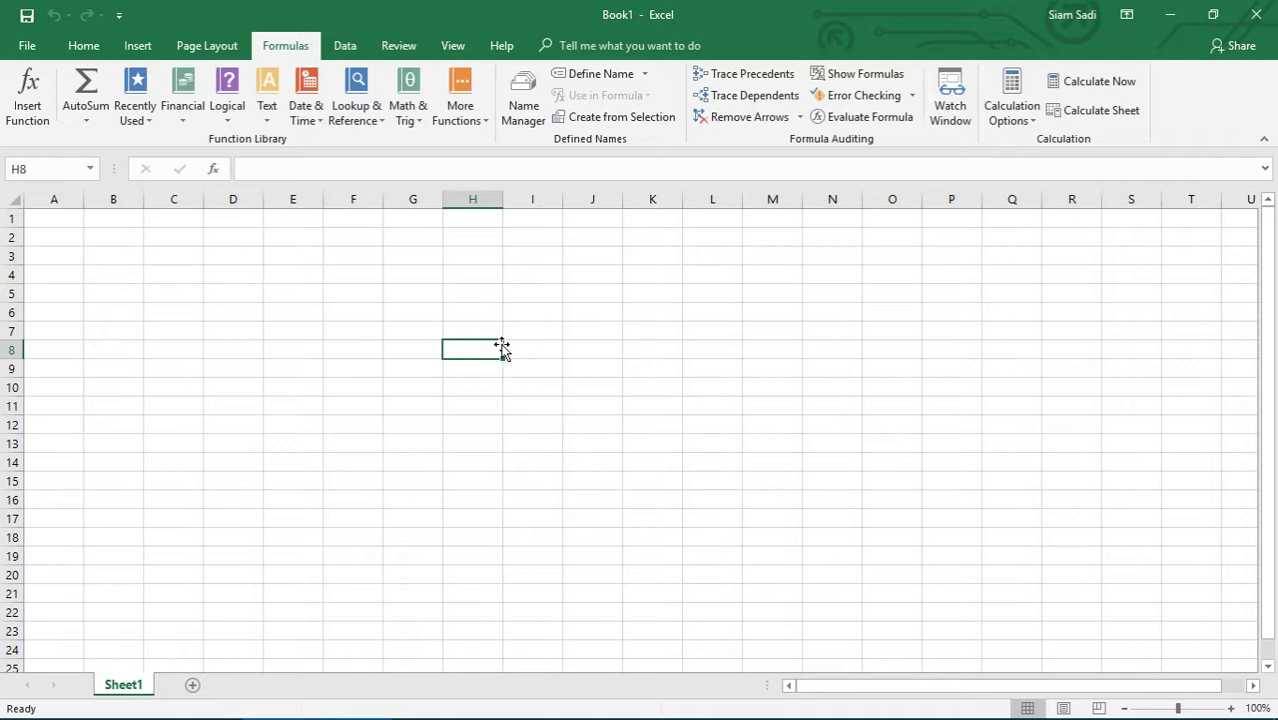
Enter the first name in H8, LearnSolo in H9 and Subscribe in H10
type("Siam")
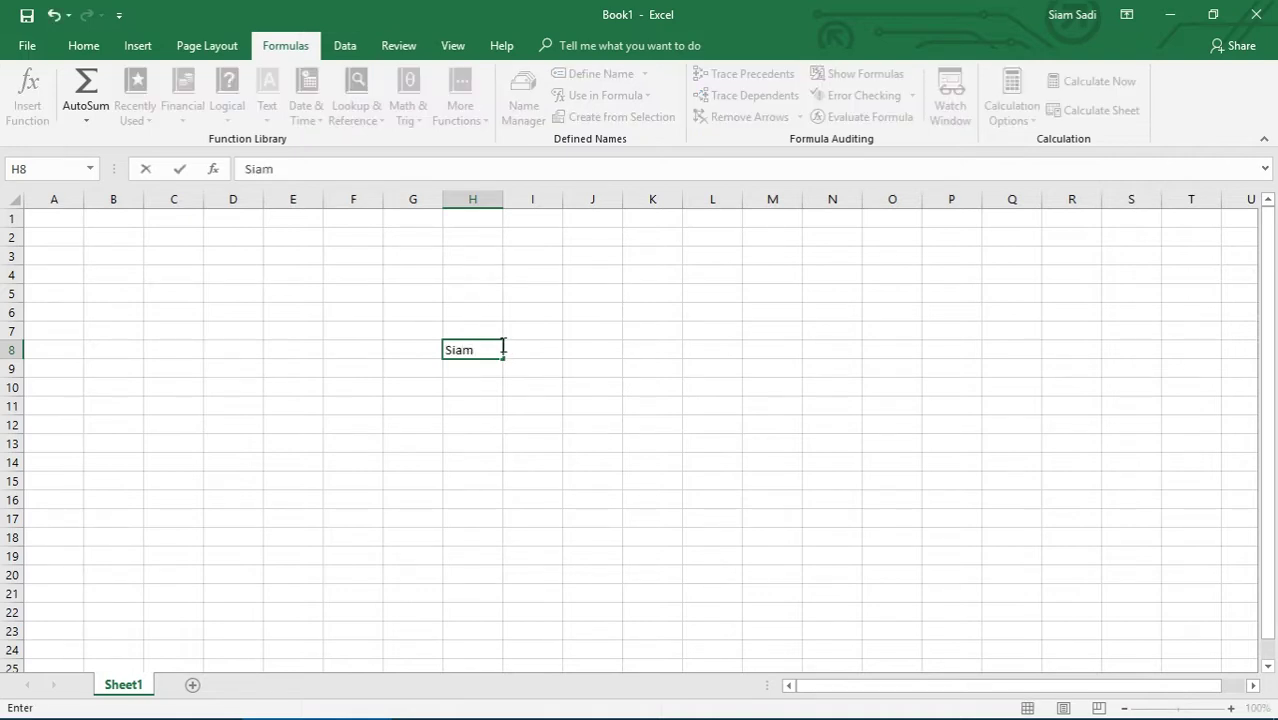
key("Return")
type("LearnSolo")
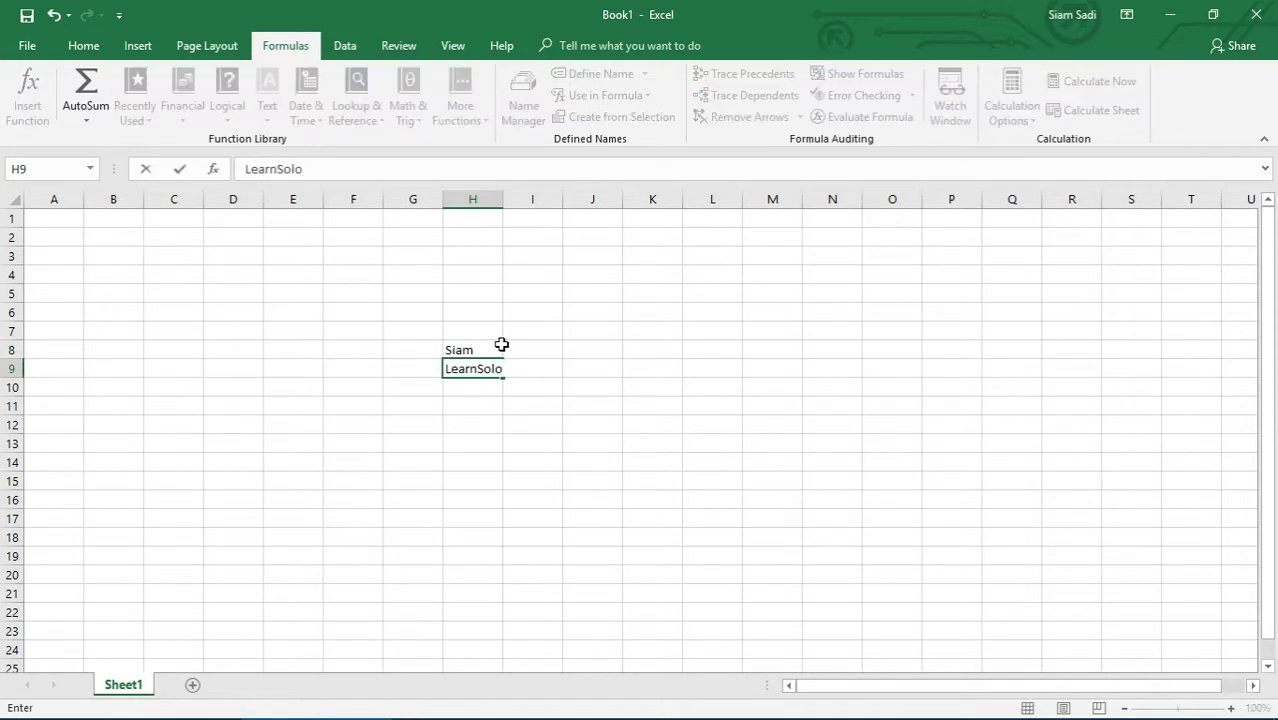
key("Return")
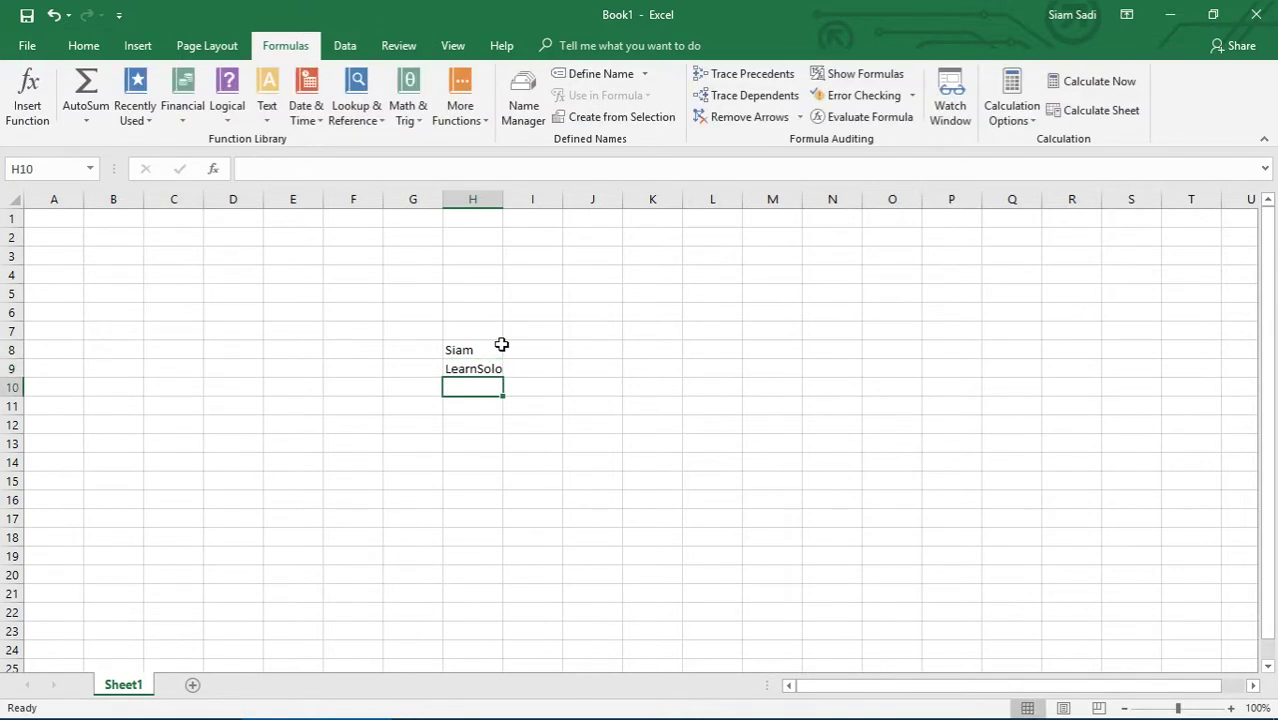
type("Subscribe")
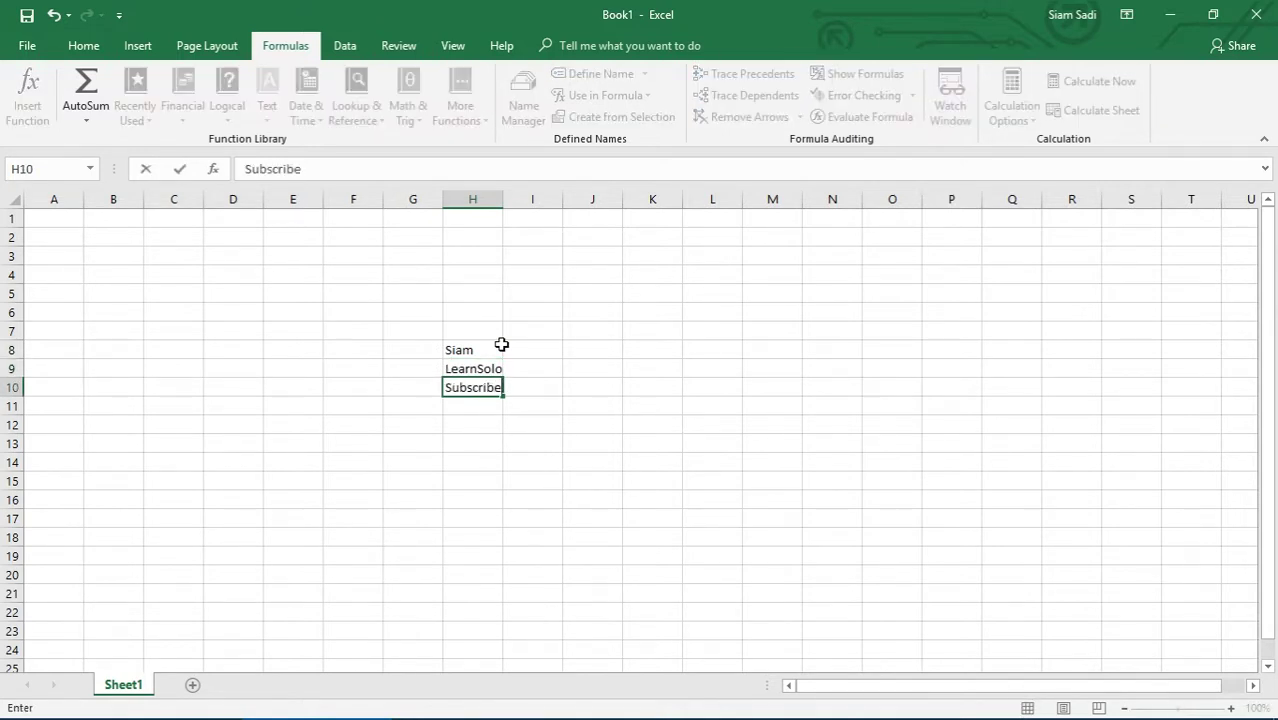
left_click(501, 344)
left_click(505, 346)
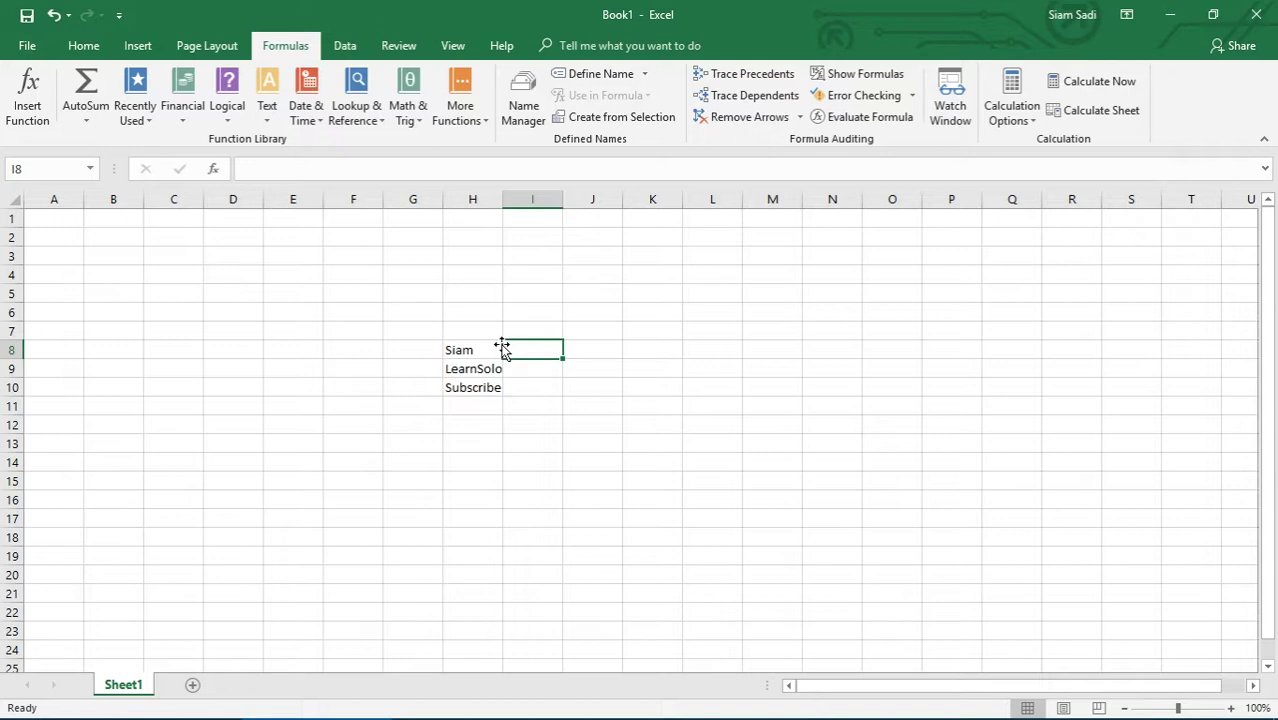
Enter =RIGHT(H8,1) in I8 to return the name's last character, 'm'
type("=")
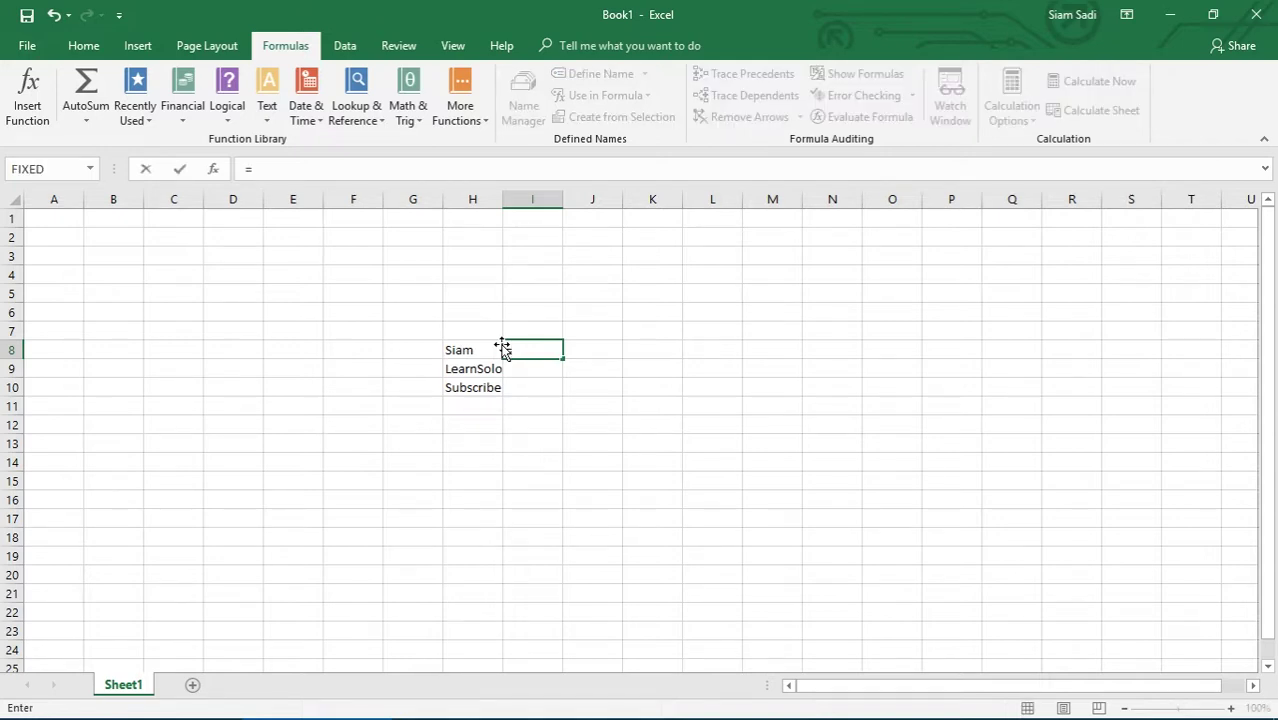
type("eight")
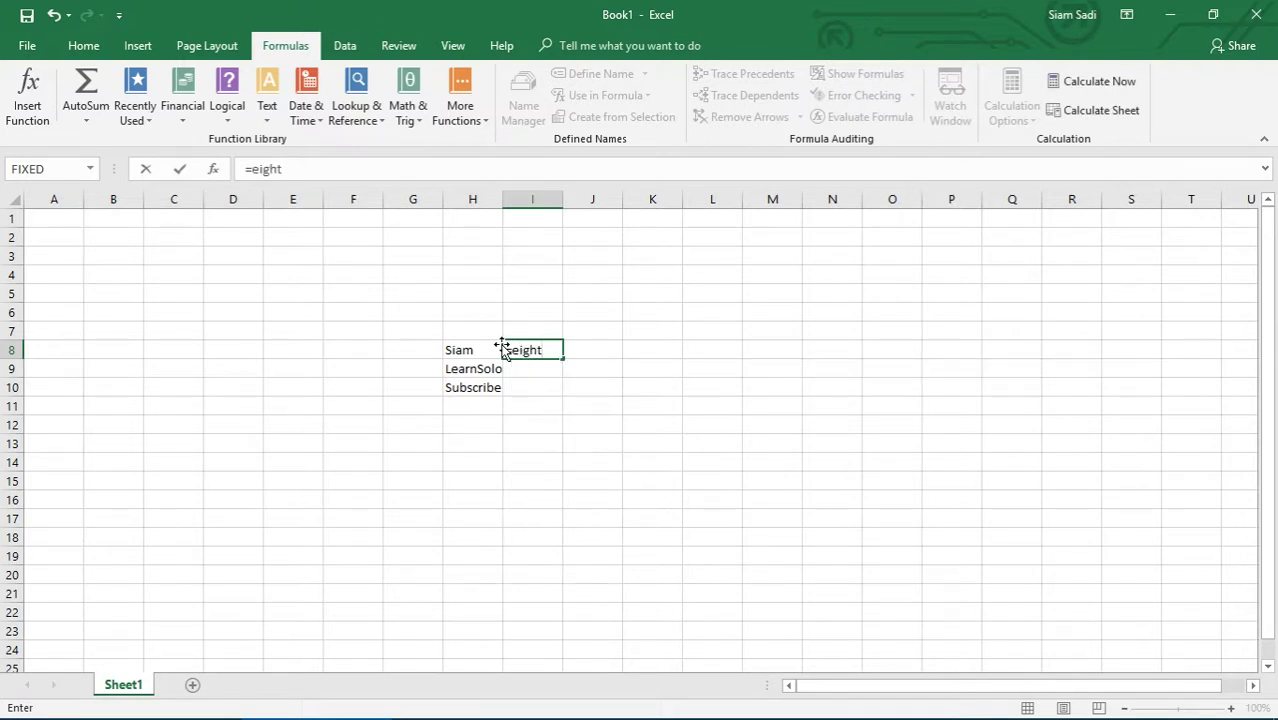
key("BackSpace")
key("BackSpace")
key("BackSpace")
key("BackSpace")
key("BackSpace")
type("ri")
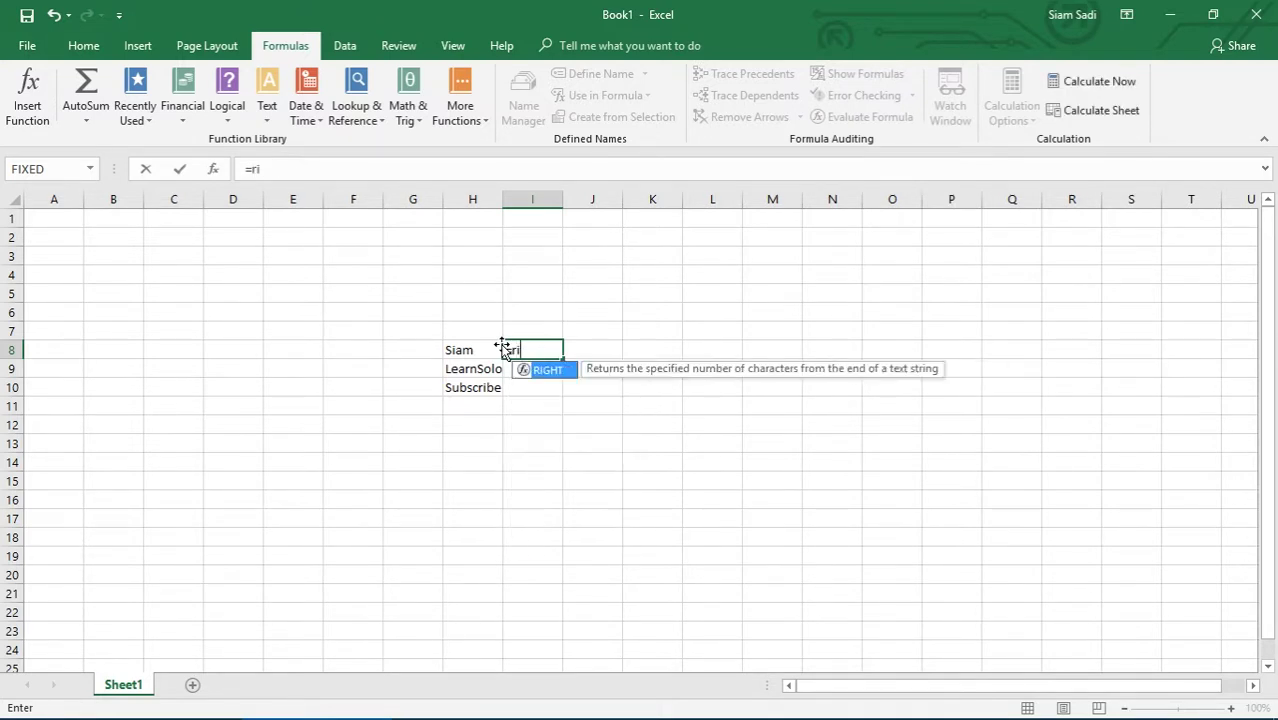
type("ght")
type("(")
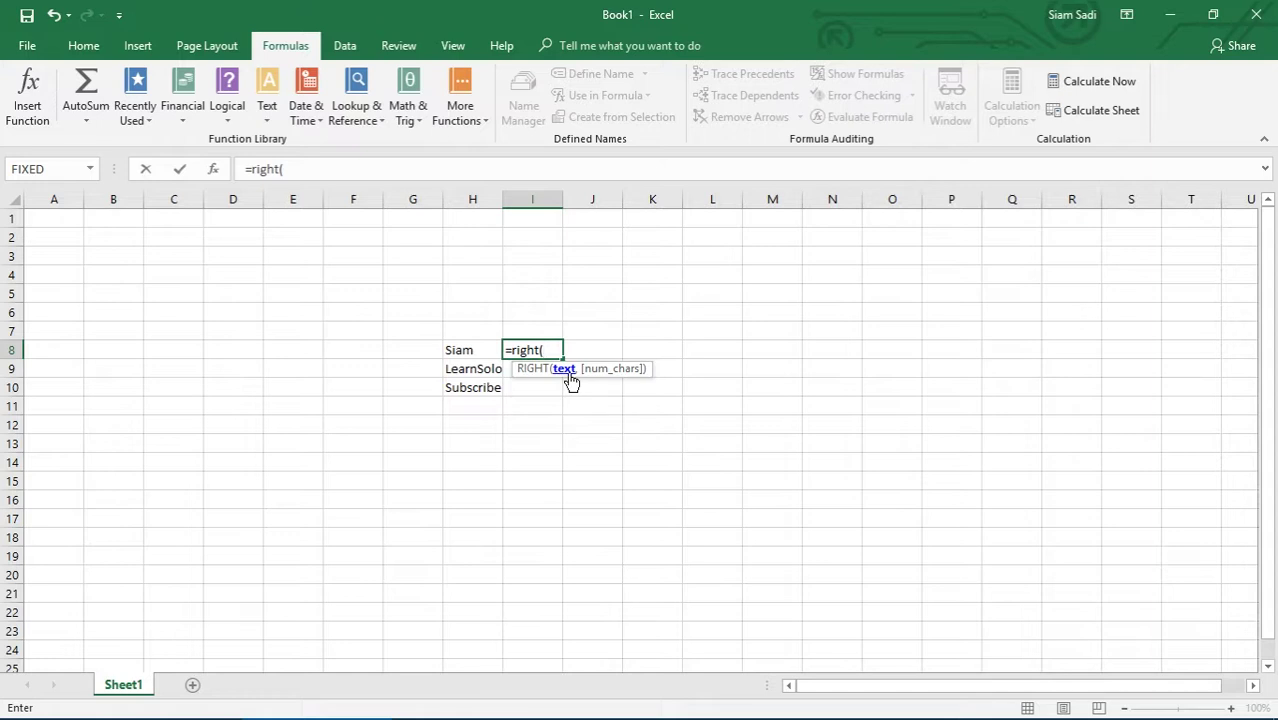
left_click(483, 348)
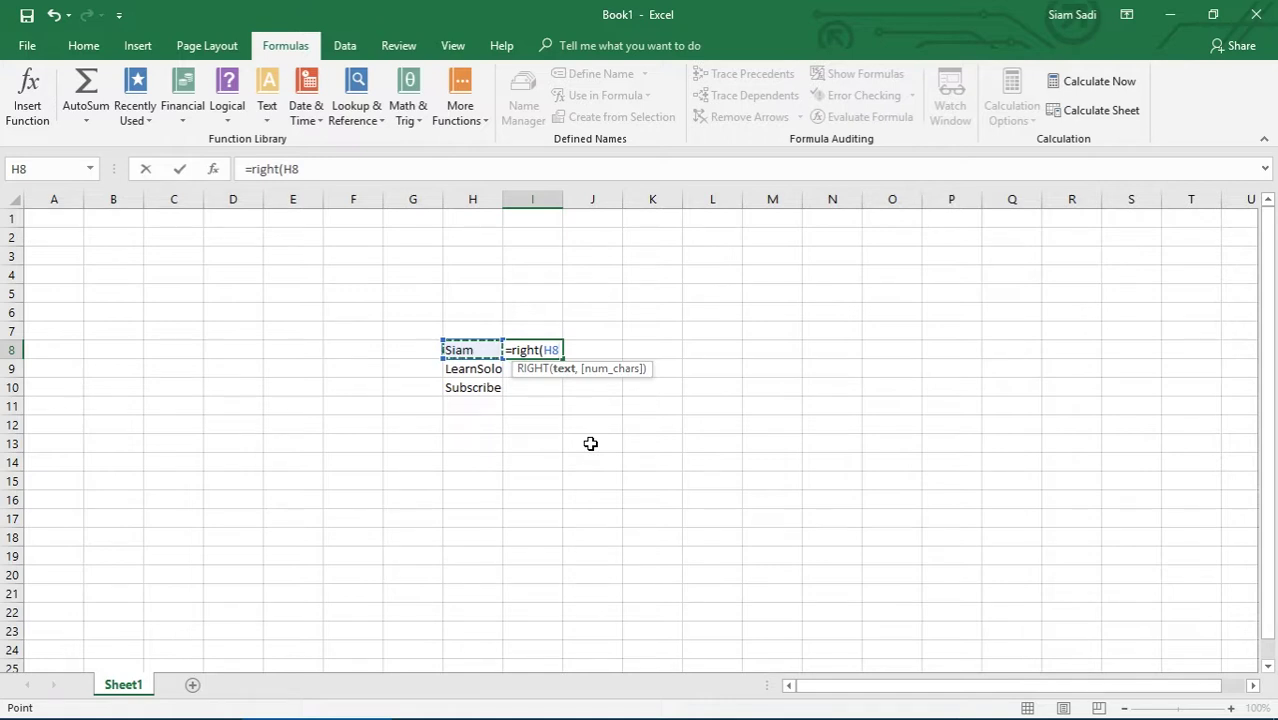
type(",1)")
key("Return")
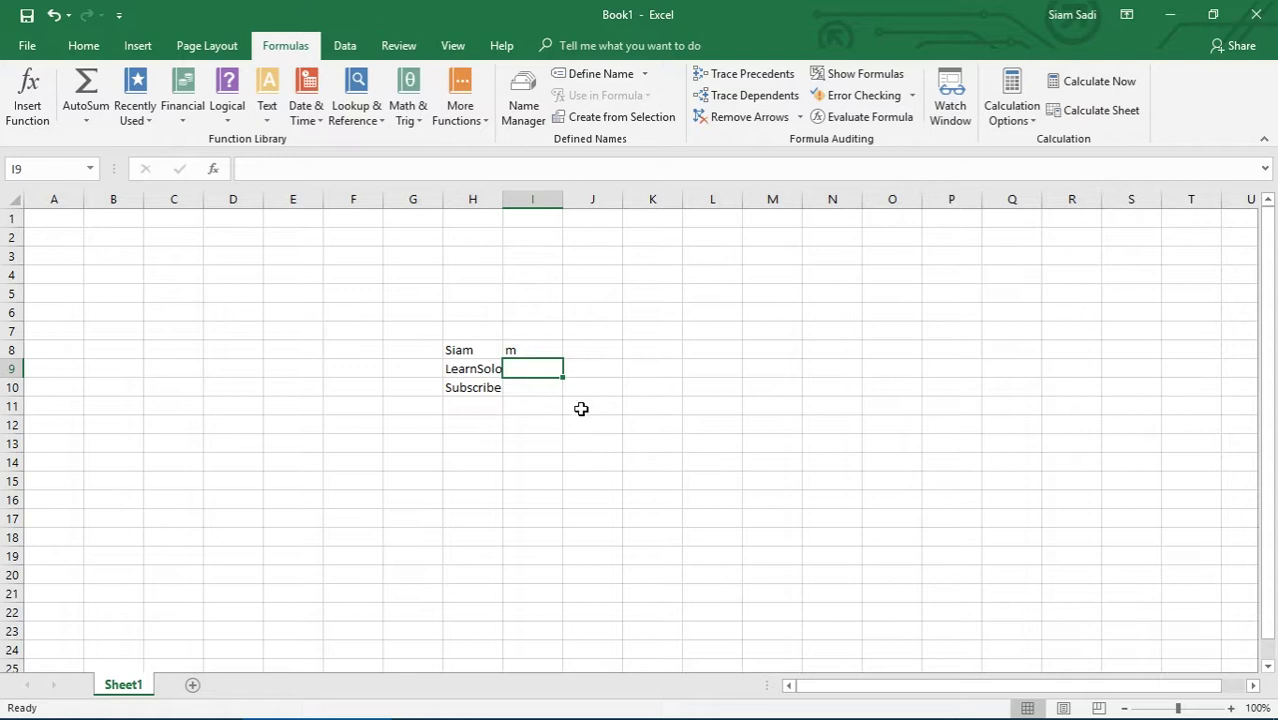
left_click(526, 352)
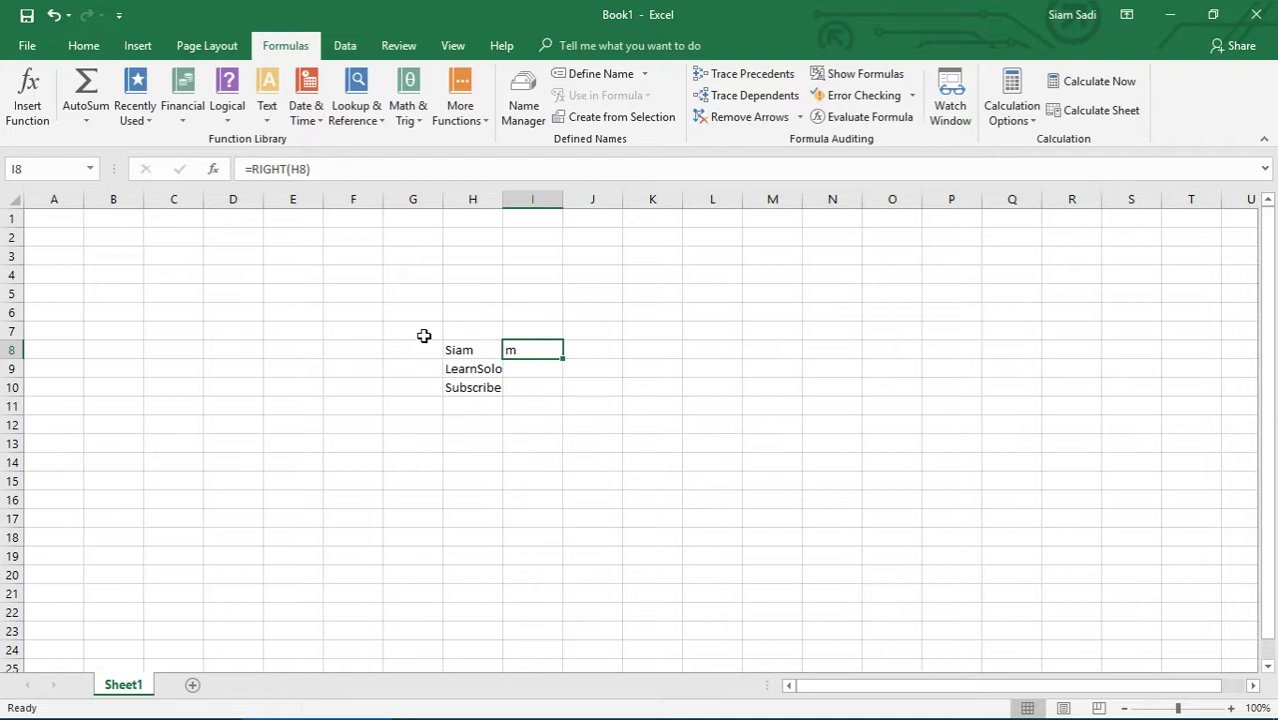
left_click(458, 352)
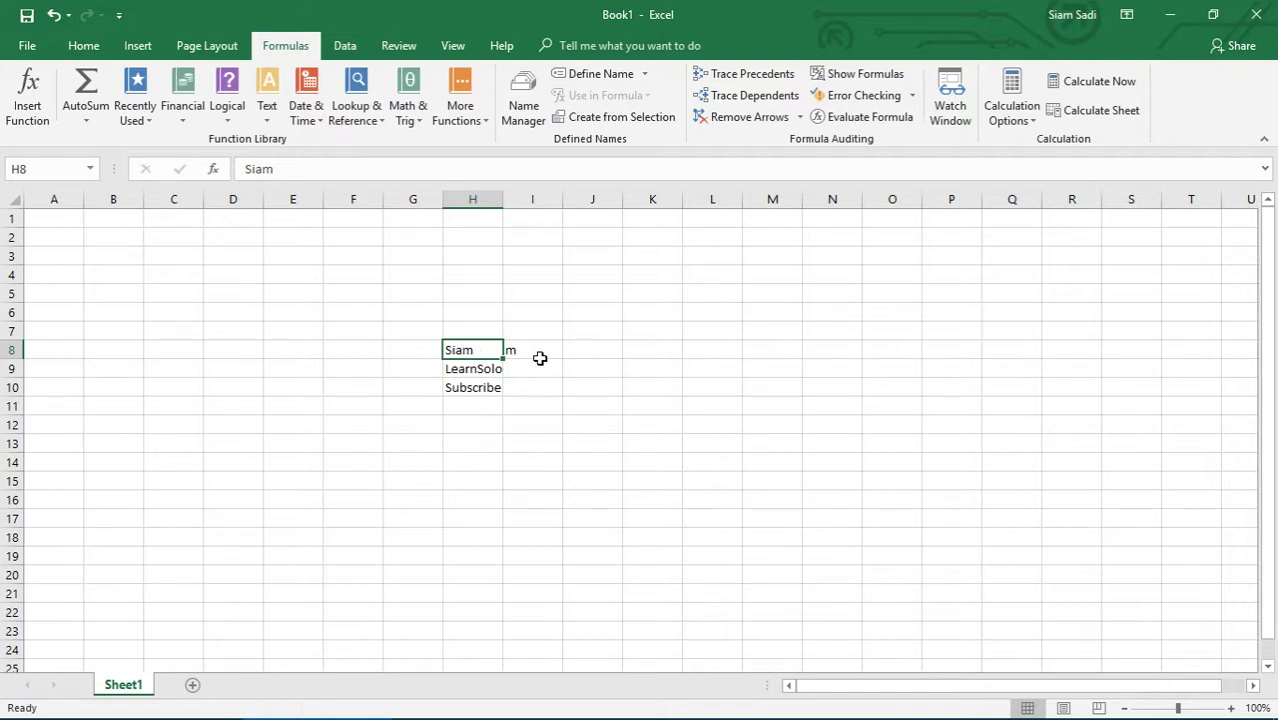
left_click(539, 354)
left_click(545, 368)
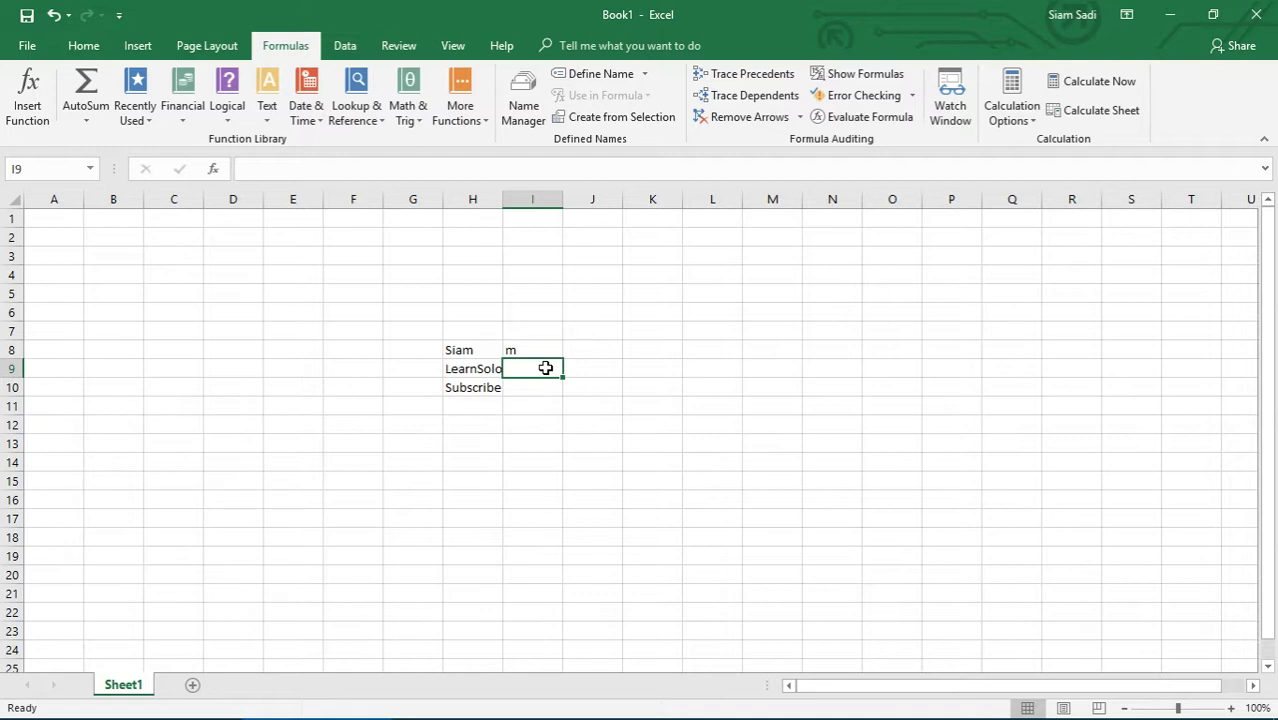
Enter =RIGHT(H9,3) in I9 to return 'olo' from LearnSolo
type("=right")
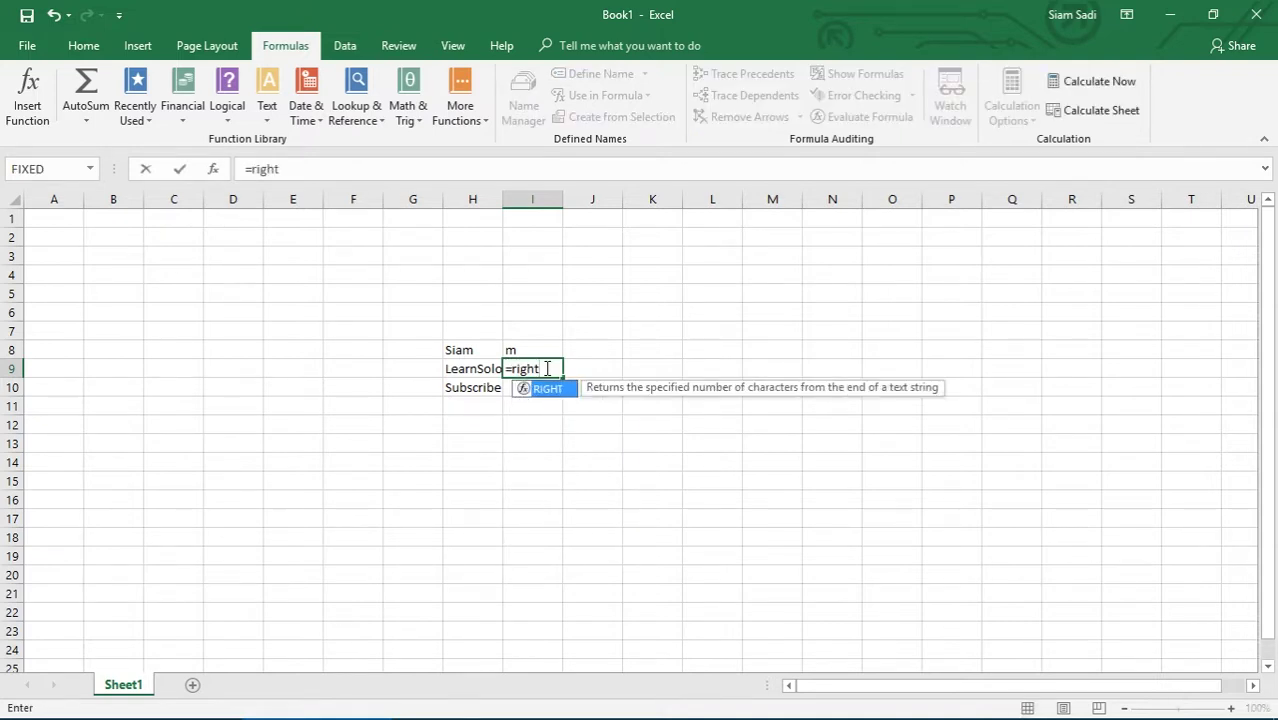
type("(")
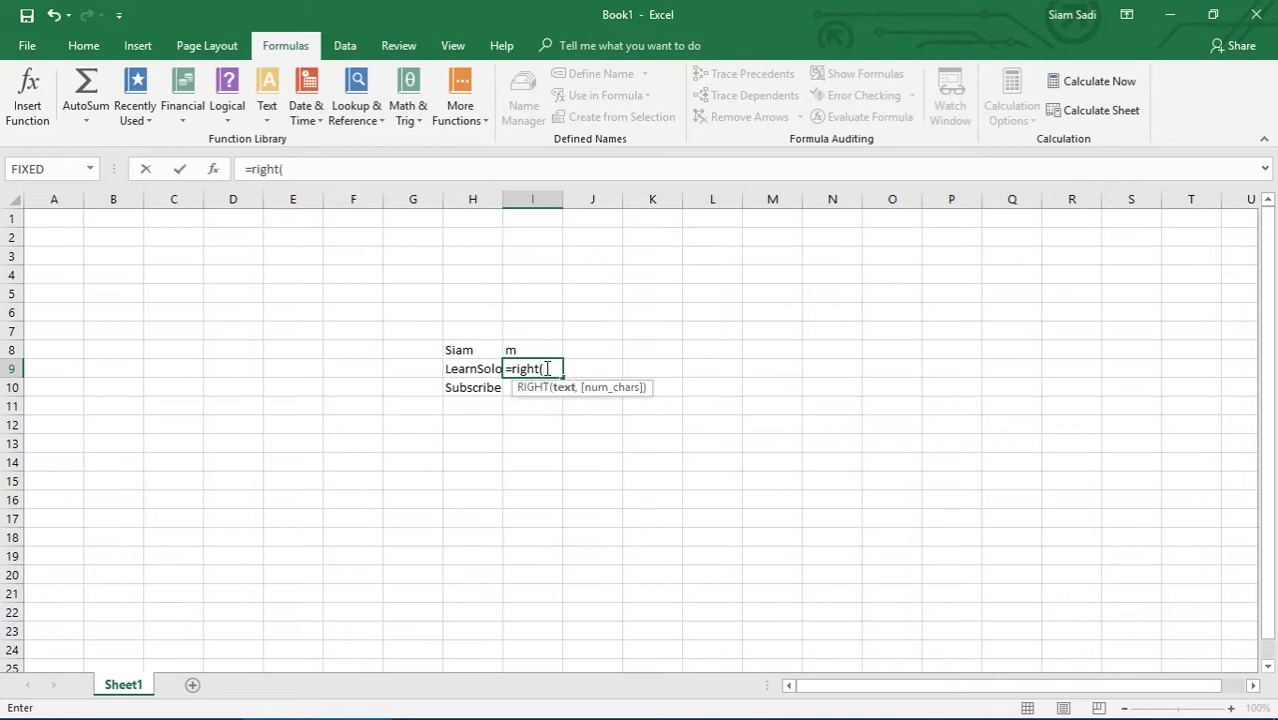
left_click(488, 371)
type(",")
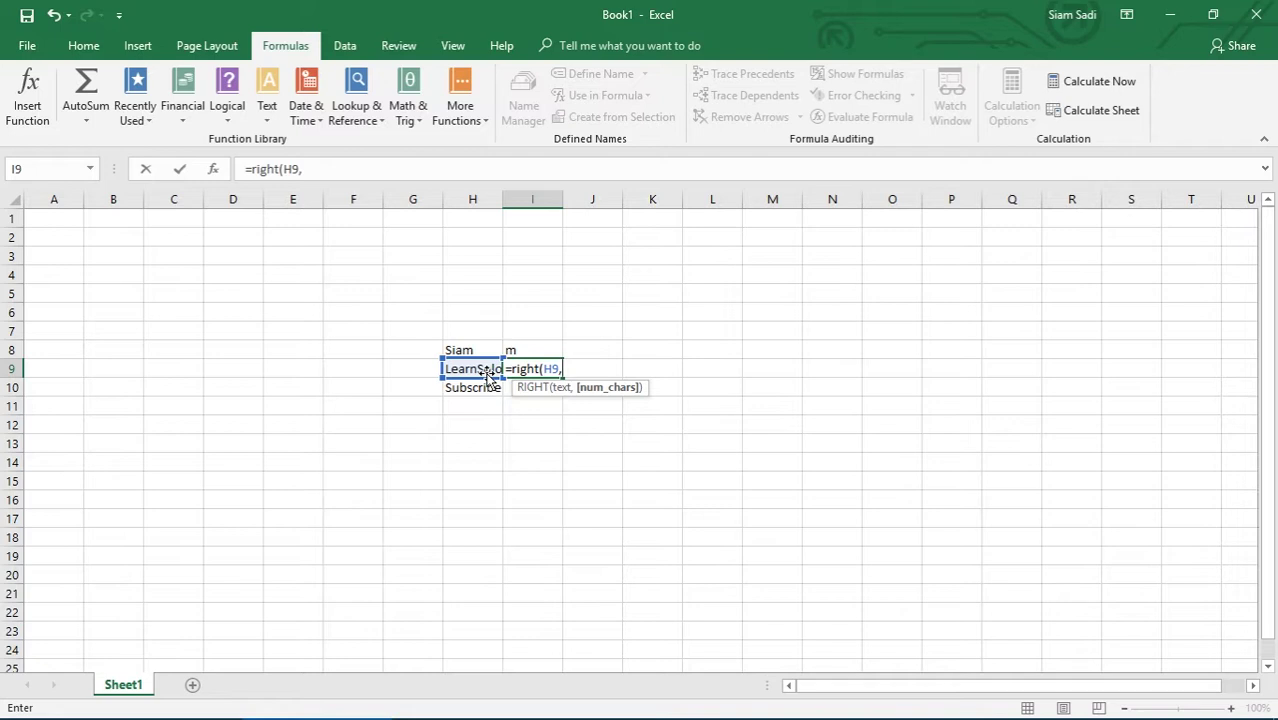
type("3")
type(")")
key("Return")
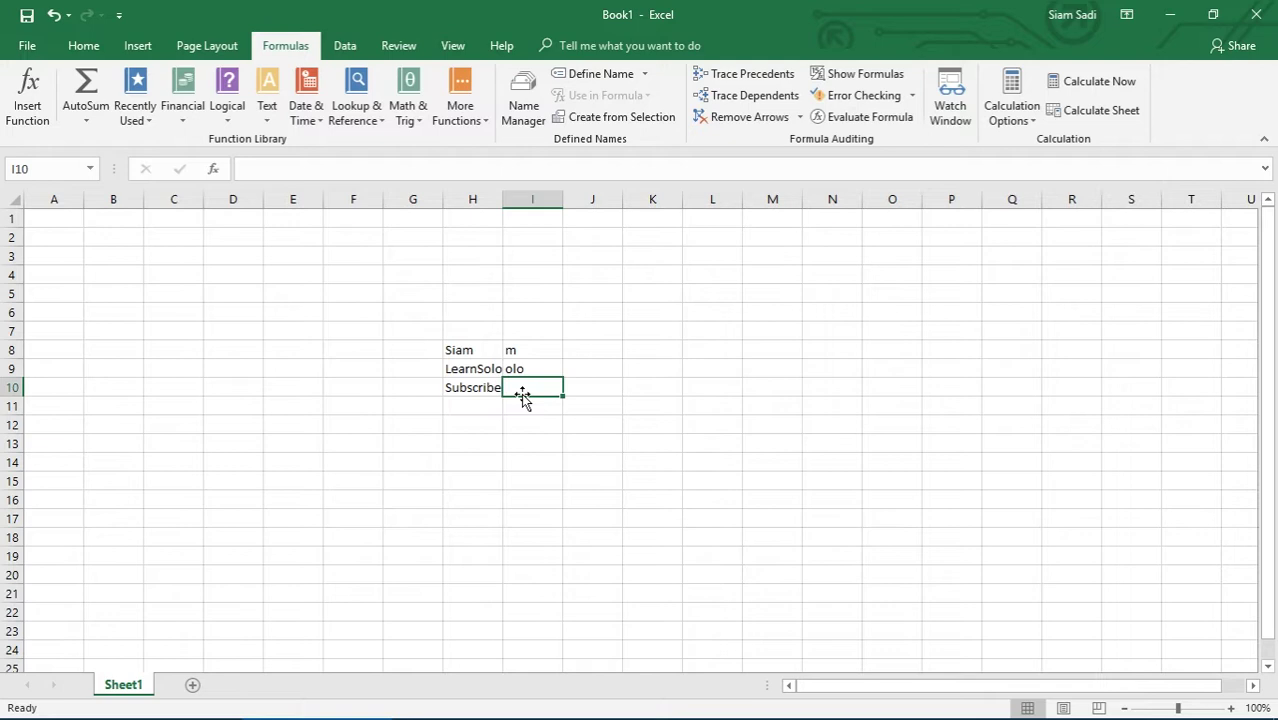
Enter =LEFT(H10,5) in I10 to return 'Subsc' from Subscribe
type("=")
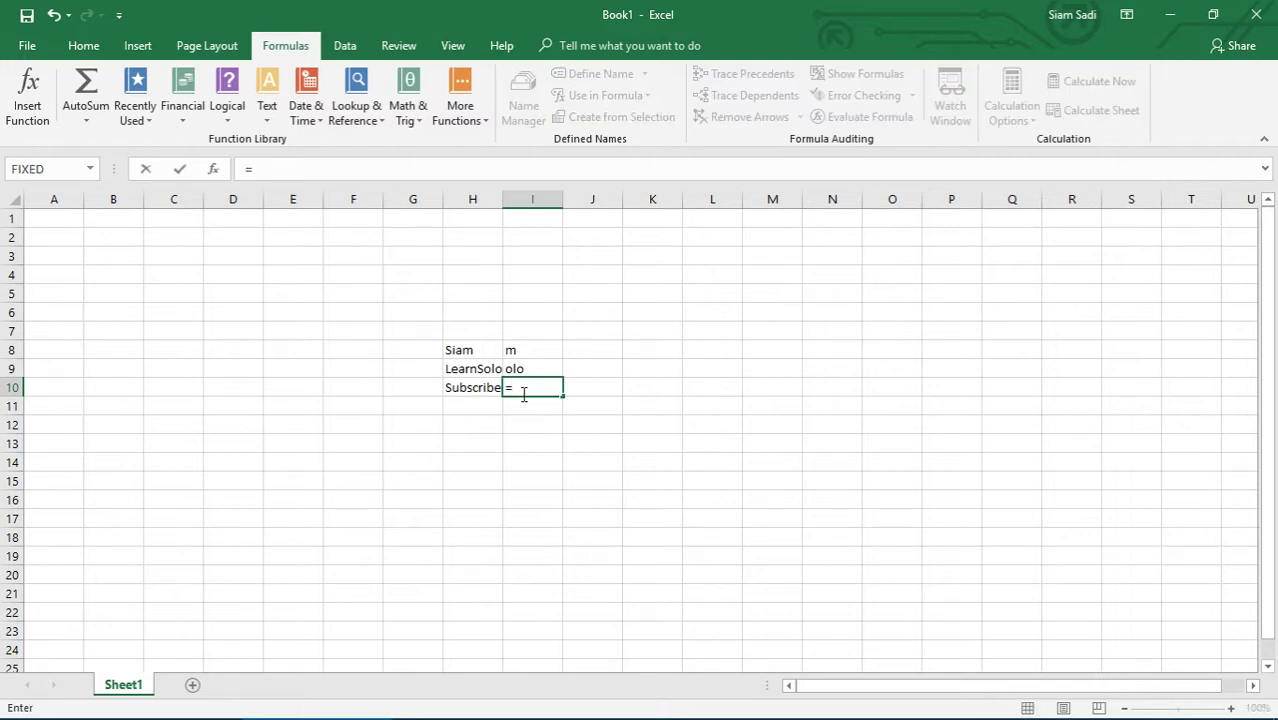
type("left(")
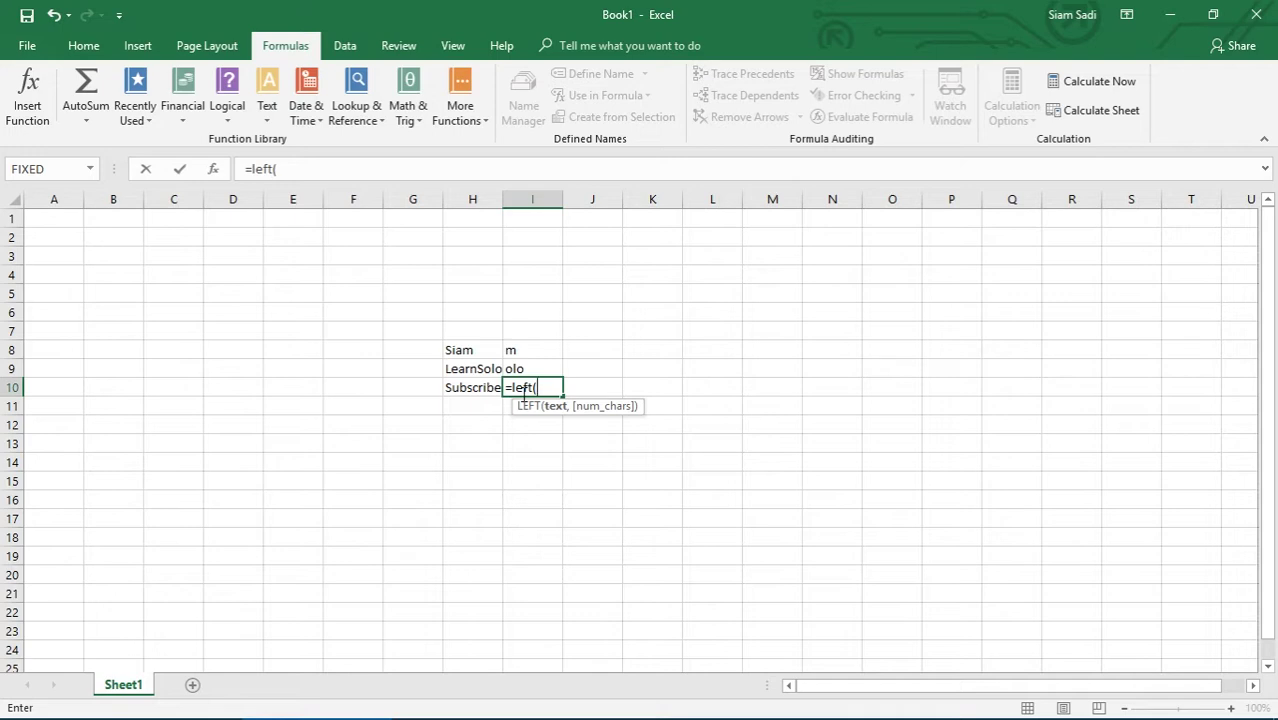
left_click(468, 394)
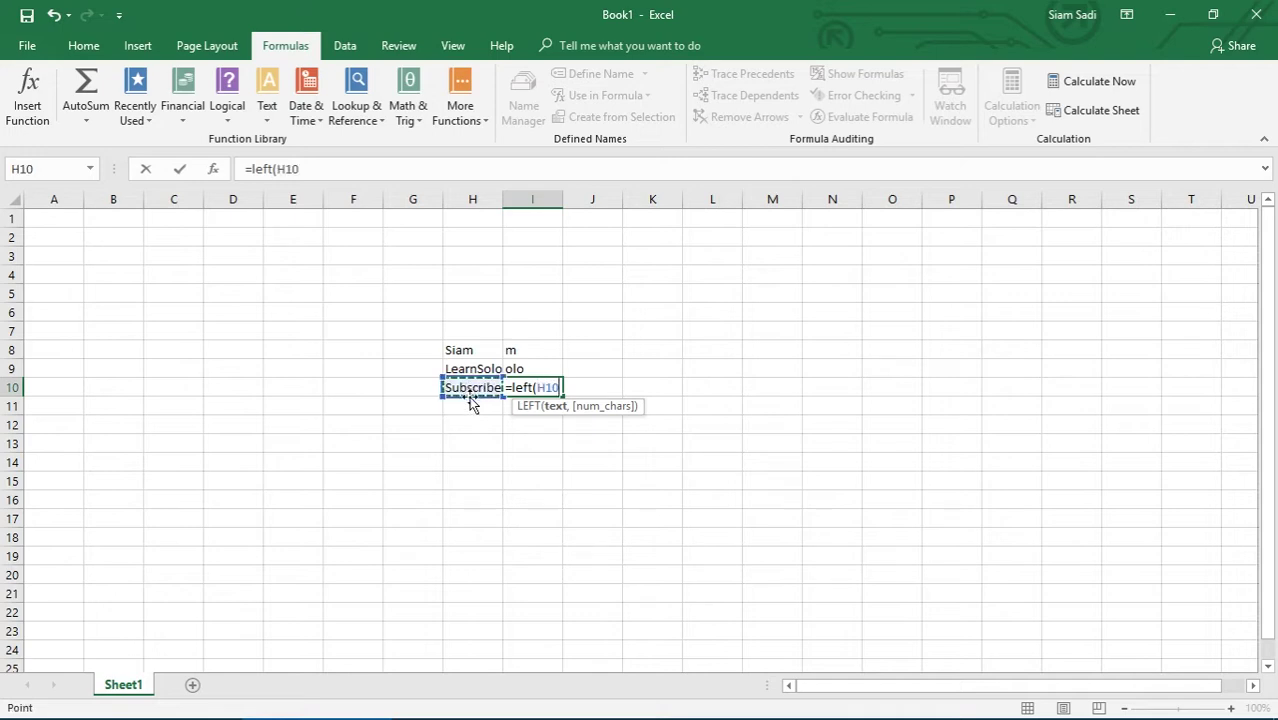
type(",")
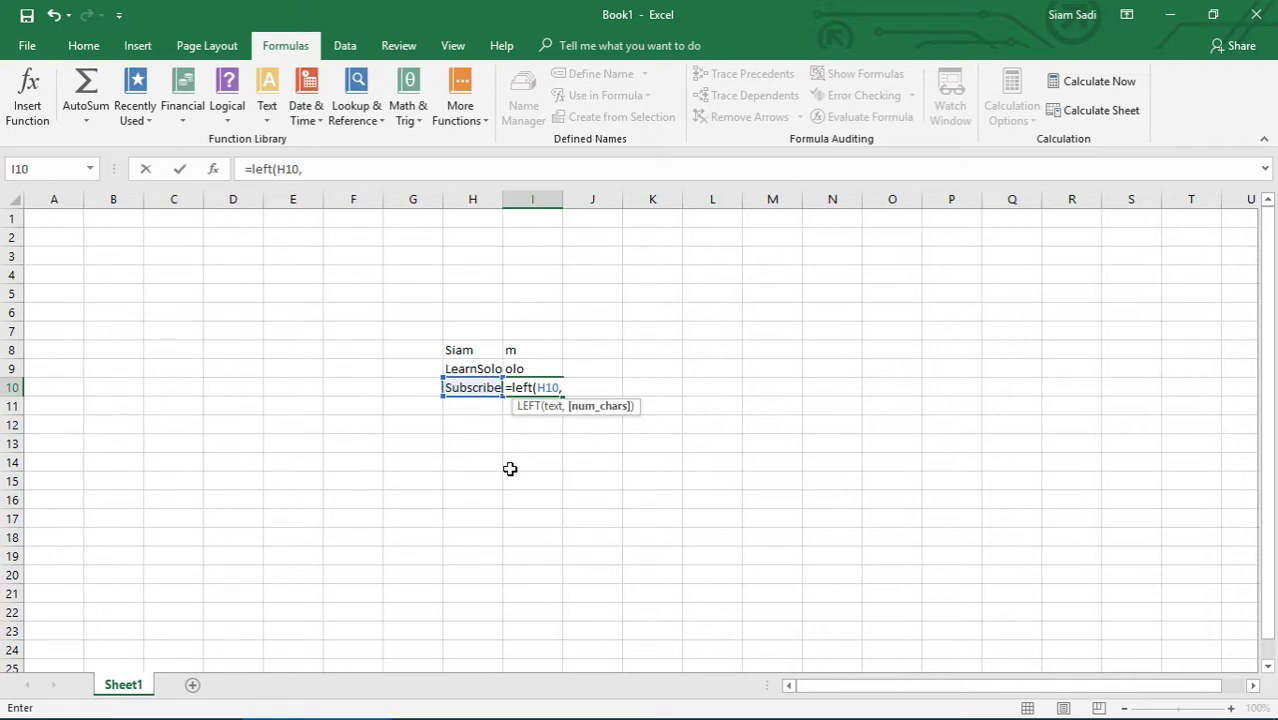
type("5)")
key("Return")
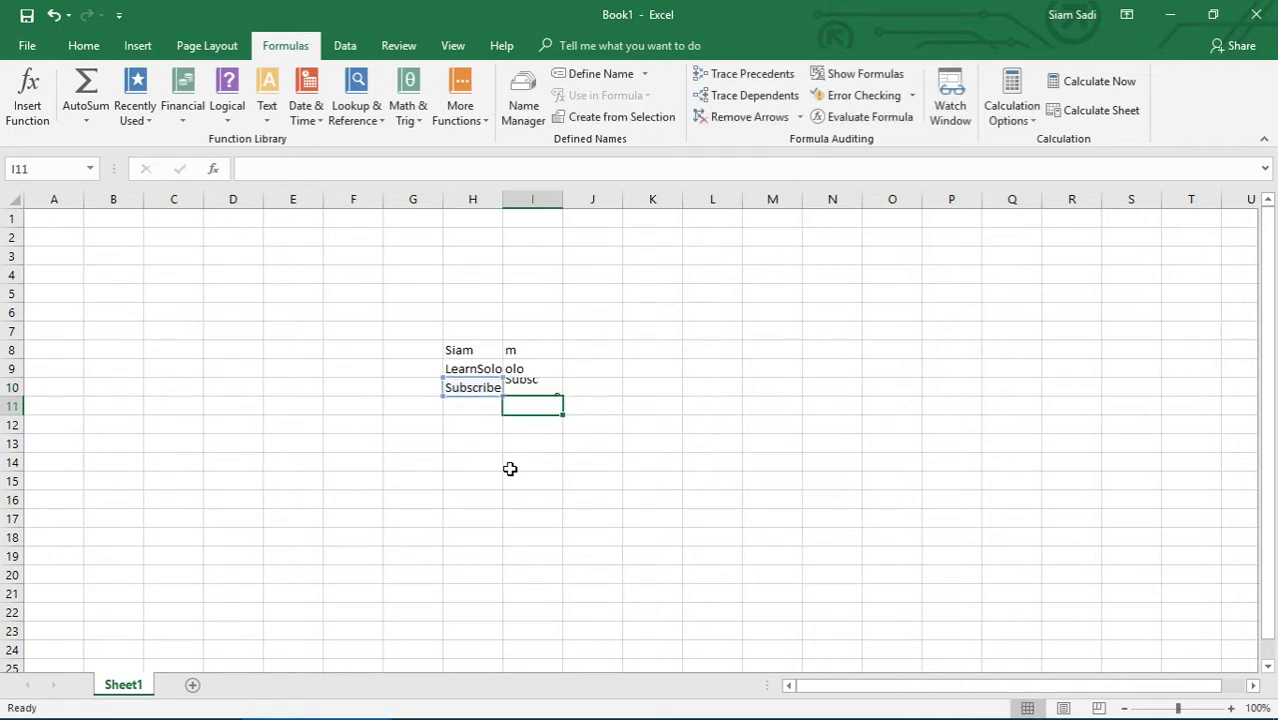